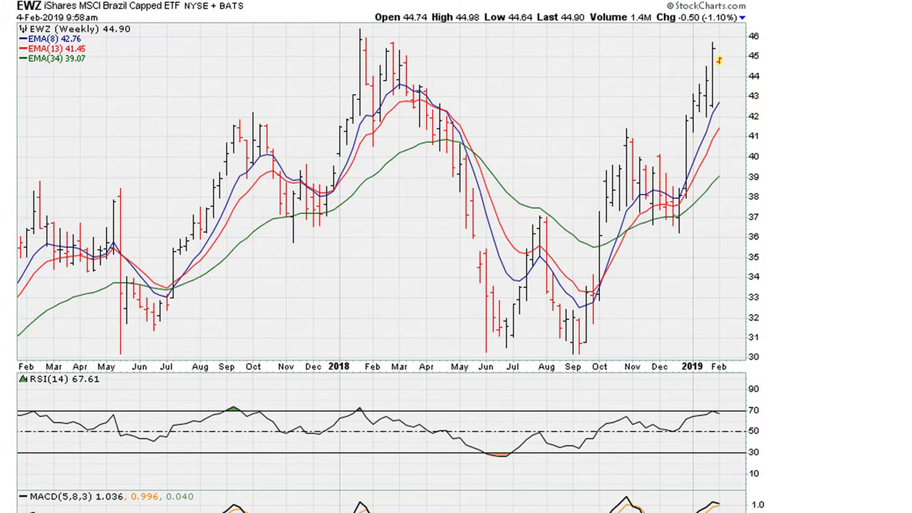
# Check the MarketWatch quotes over the chart, framing the current time and the EWZ row in magenta, and close the quotes window
pyautogui.moveTo(911, 42); pyautogui.dragTo(490, 16)
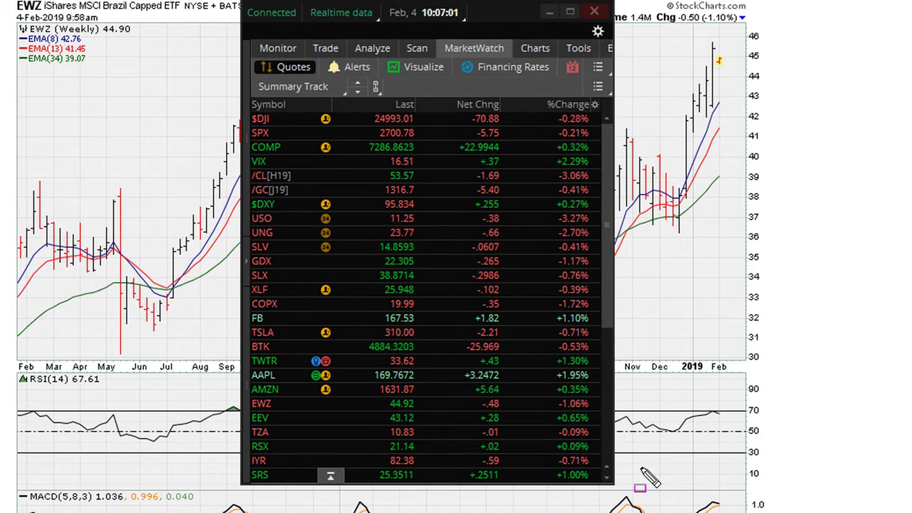
pyautogui.moveTo(384, 3); pyautogui.dragTo(470, 24)
pyautogui.moveTo(250, 335); pyautogui.dragTo(258, 325)
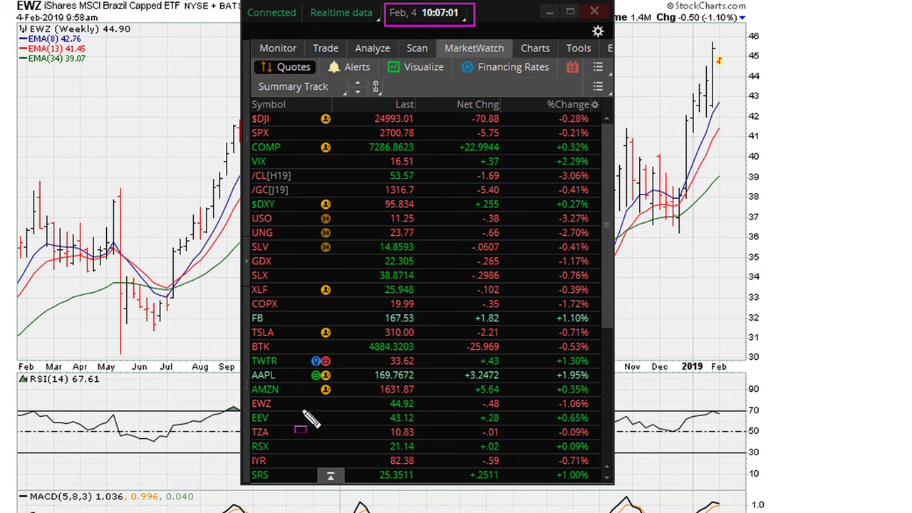
pyautogui.moveTo(257, 405)
pyautogui.mouseDown()
pyautogui.moveTo(452, 425)
pyautogui.moveTo(445, 410)
pyautogui.mouseUp()
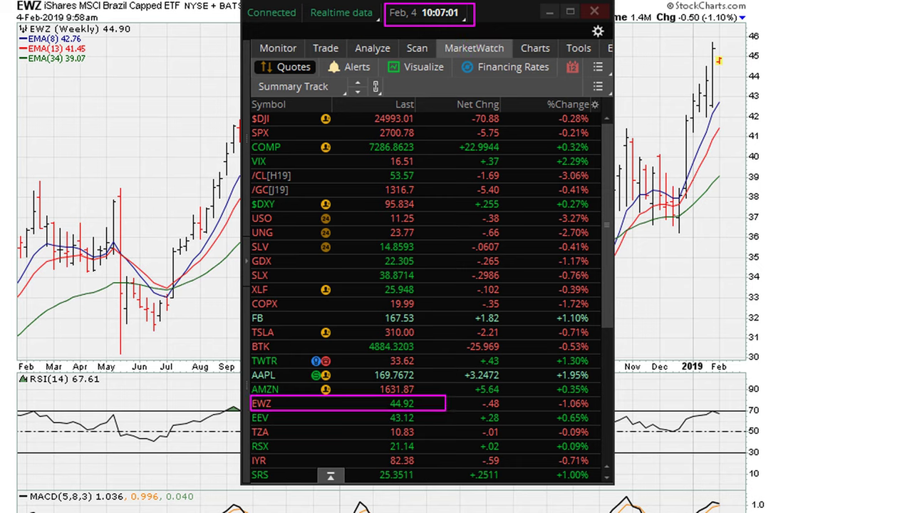
pyautogui.press('Escape')
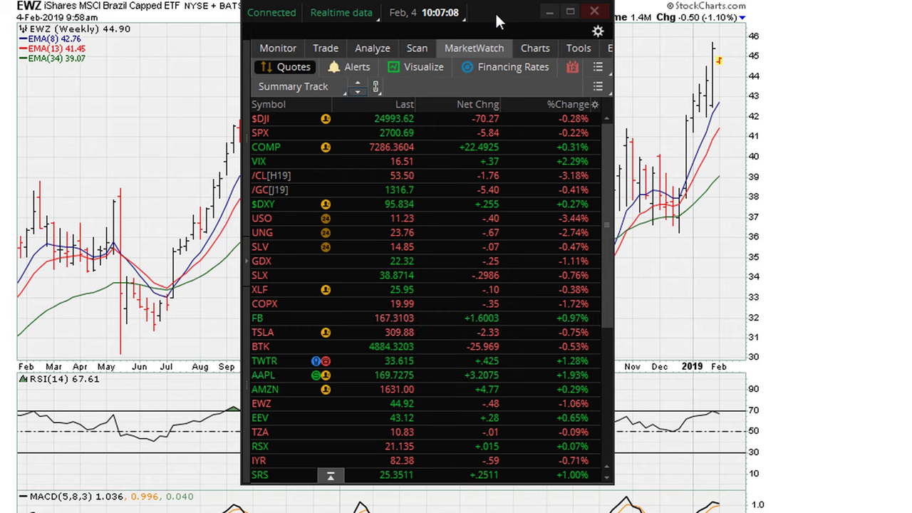
pyautogui.click(594, 11)
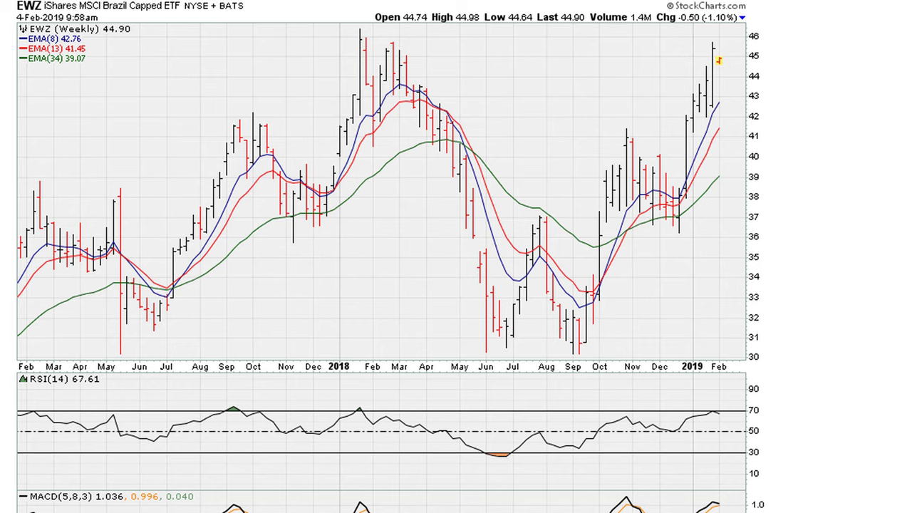
# Box the January 2018 weekly peak in blue and draw a blue horizontal resistance line from it past the February 2019 bar, just under 46
pyautogui.moveTo(355, 36); pyautogui.dragTo(371, 45)
pyautogui.moveTo(359, 38)
pyautogui.mouseDown()
pyautogui.moveTo(690, 55)
pyautogui.moveTo(785, 41)
pyautogui.mouseUp()
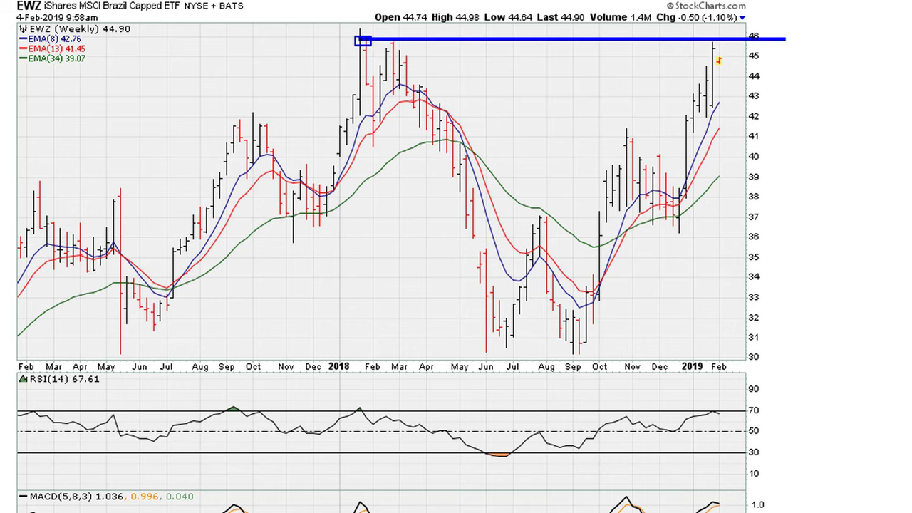
pyautogui.moveTo(187, 56)
pyautogui.mouseDown()
pyautogui.moveTo(214, 84)
pyautogui.moveTo(213, 99)
pyautogui.mouseUp()
pyautogui.moveTo(231, 55)
pyautogui.mouseDown()
pyautogui.moveTo(228, 90)
pyautogui.moveTo(241, 90)
pyautogui.mouseUp()
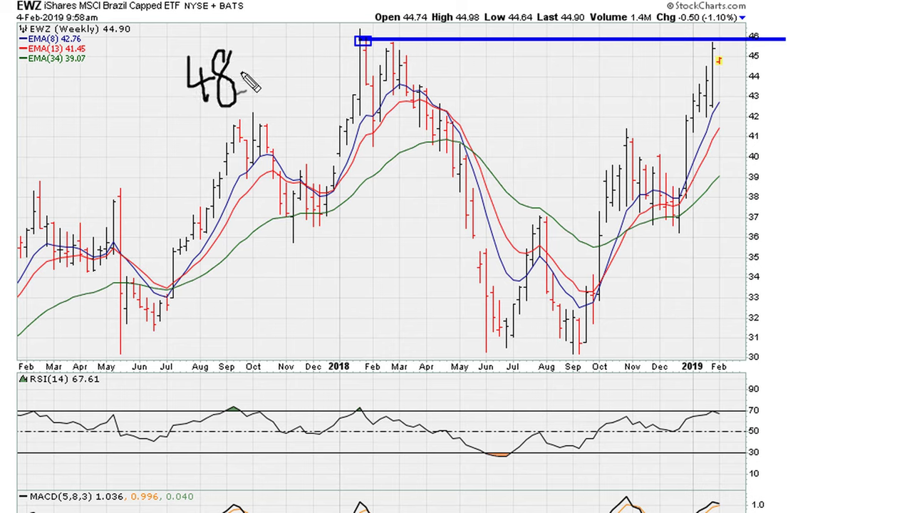
pyautogui.moveTo(162, 71); pyautogui.dragTo(235, 107)
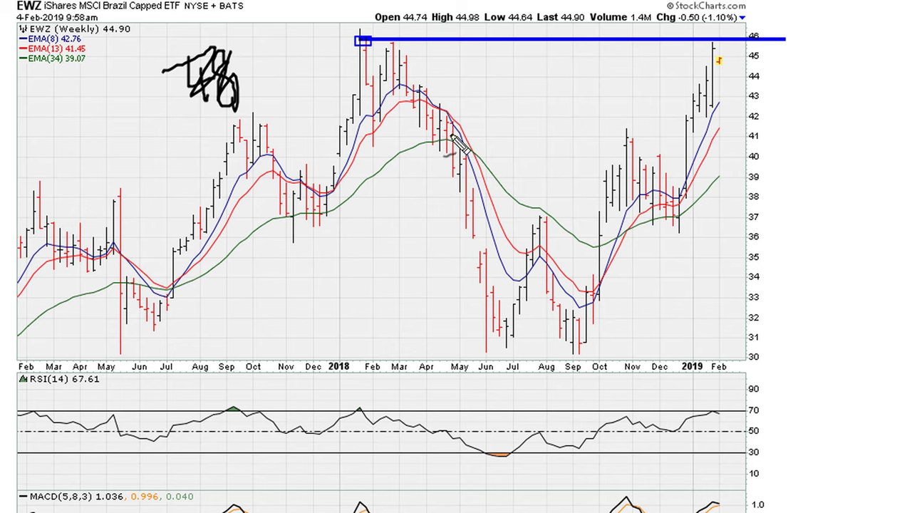
# Handwrite the resistance level 45.85 in black beside the boxed peak and the note "2 YR WKLY" over the chart's early 2017 bars
pyautogui.moveTo(268, 51)
pyautogui.mouseDown()
pyautogui.moveTo(282, 71)
pyautogui.moveTo(276, 84)
pyautogui.moveTo(287, 67)
pyautogui.moveTo(290, 86)
pyautogui.mouseUp()
pyautogui.click(307, 70)
pyautogui.moveTo(331, 56)
pyautogui.mouseDown()
pyautogui.moveTo(316, 86)
pyautogui.moveTo(332, 58)
pyautogui.moveTo(329, 86)
pyautogui.mouseUp()
pyautogui.moveTo(56, 127)
pyautogui.mouseDown()
pyautogui.moveTo(78, 145)
pyautogui.moveTo(104, 139)
pyautogui.moveTo(99, 147)
pyautogui.mouseUp()
pyautogui.moveTo(116, 120)
pyautogui.mouseDown()
pyautogui.moveTo(117, 157)
pyautogui.moveTo(130, 157)
pyautogui.moveTo(106, 187)
pyautogui.moveTo(121, 164)
pyautogui.moveTo(127, 186)
pyautogui.moveTo(163, 189)
pyautogui.mouseUp()
pyautogui.moveTo(172, 158); pyautogui.dragTo(158, 220)
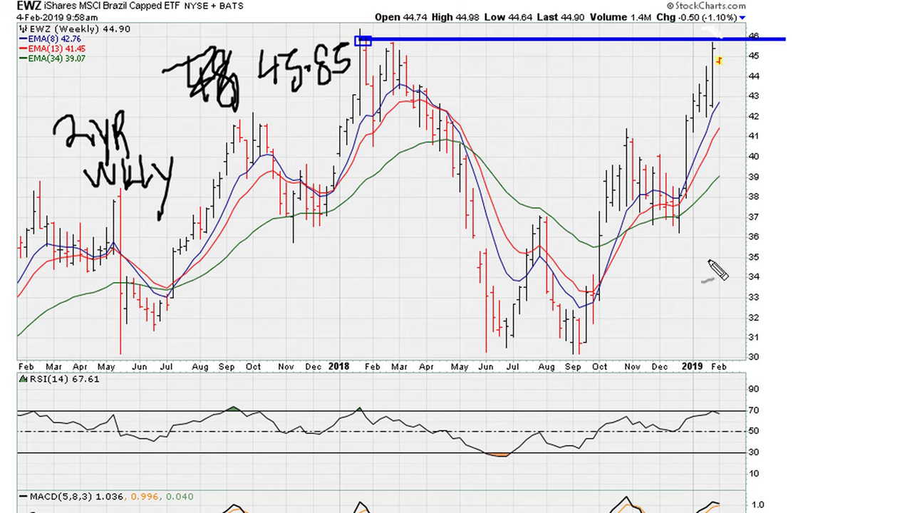
# Mark the latest weekly high with a magenta X, box the recent RSI peak in blue, and cross out a handwritten value beside it in red
pyautogui.moveTo(707, 27)
pyautogui.mouseDown()
pyautogui.moveTo(725, 47)
pyautogui.moveTo(708, 49)
pyautogui.mouseUp()
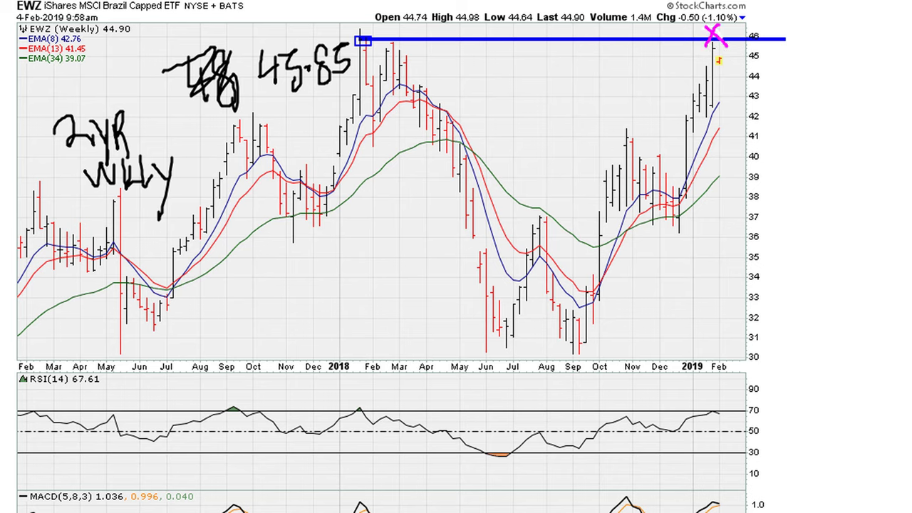
pyautogui.moveTo(704, 407); pyautogui.dragTo(725, 418)
pyautogui.moveTo(782, 385)
pyautogui.mouseDown()
pyautogui.moveTo(774, 413)
pyautogui.moveTo(795, 387)
pyautogui.moveTo(795, 418)
pyautogui.moveTo(804, 408)
pyautogui.moveTo(817, 422)
pyautogui.mouseUp()
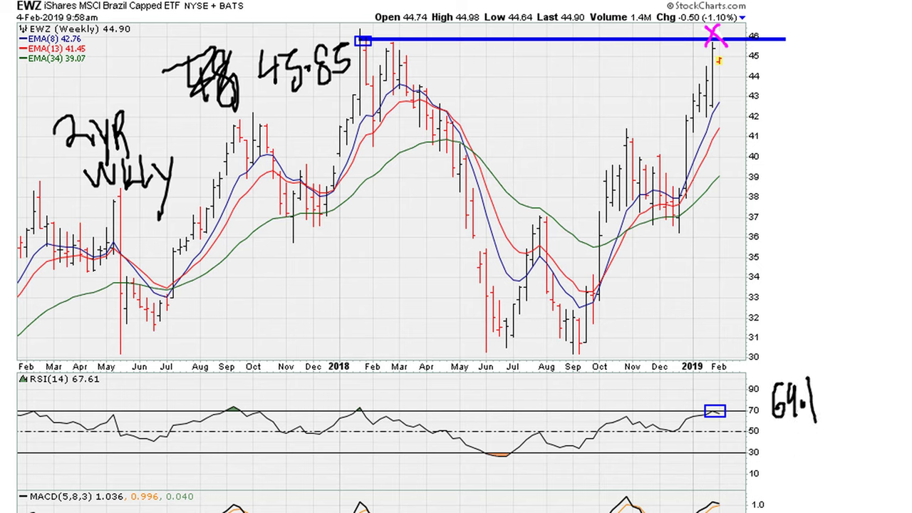
pyautogui.moveTo(768, 384)
pyautogui.mouseDown()
pyautogui.moveTo(817, 407)
pyautogui.moveTo(792, 426)
pyautogui.mouseUp()
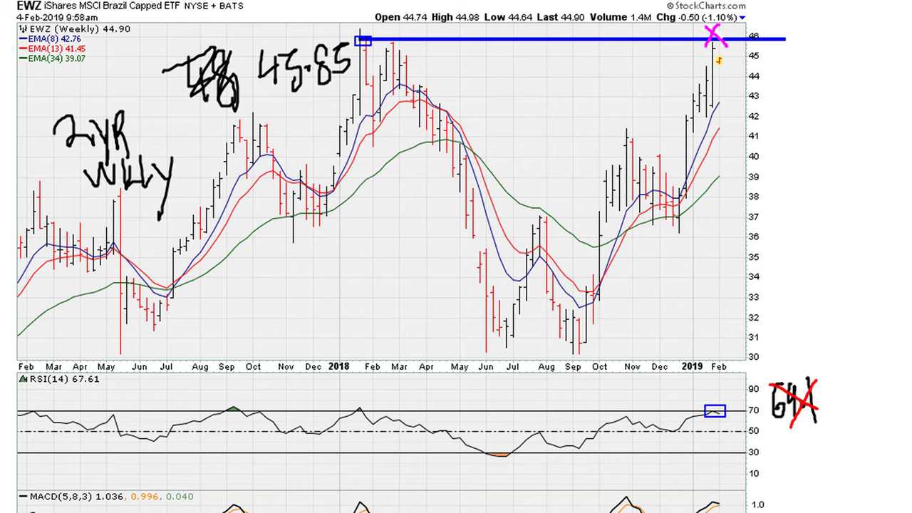
# Box the January 2018 peaks on the RSI and the price, and erase all annotations from the weekly chart
pyautogui.moveTo(353, 404); pyautogui.dragTo(368, 418)
pyautogui.moveTo(351, 31); pyautogui.dragTo(378, 45)
pyautogui.press('e')
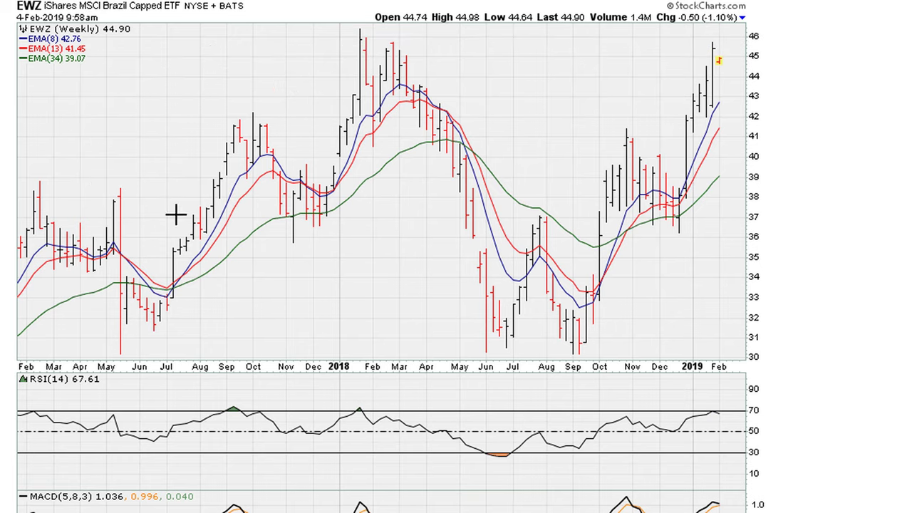
# Switch to the three-year monthly EWZ chart and handwrite "3 YR MONTHLY" in black above the price bars
pyautogui.press('Right')
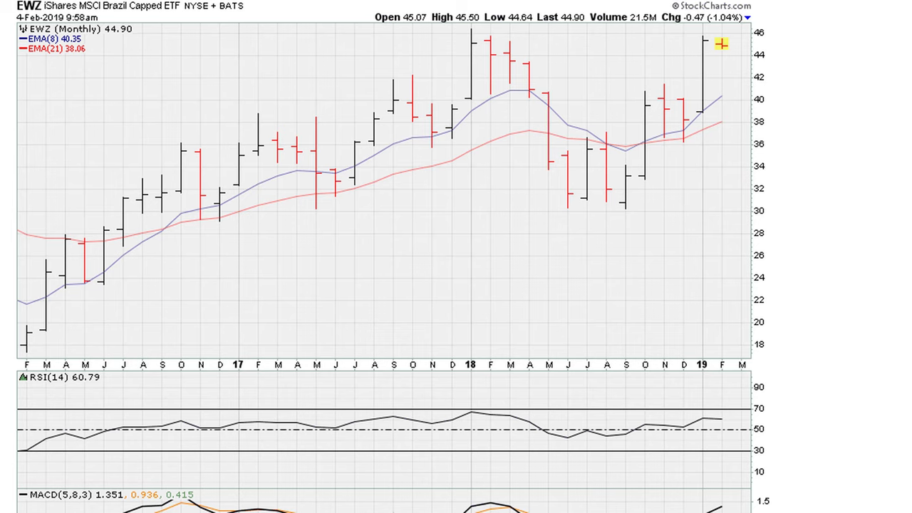
pyautogui.moveTo(99, 72)
pyautogui.mouseDown()
pyautogui.moveTo(118, 91)
pyautogui.moveTo(112, 112)
pyautogui.mouseUp()
pyautogui.moveTo(132, 80); pyautogui.dragTo(149, 127)
pyautogui.moveTo(163, 70)
pyautogui.mouseDown()
pyautogui.moveTo(162, 110)
pyautogui.moveTo(225, 101)
pyautogui.moveTo(235, 71)
pyautogui.moveTo(249, 103)
pyautogui.moveTo(281, 100)
pyautogui.moveTo(290, 76)
pyautogui.moveTo(279, 91)
pyautogui.moveTo(361, 84)
pyautogui.moveTo(349, 103)
pyautogui.mouseUp()
pyautogui.moveTo(572, 288); pyautogui.dragTo(585, 284)
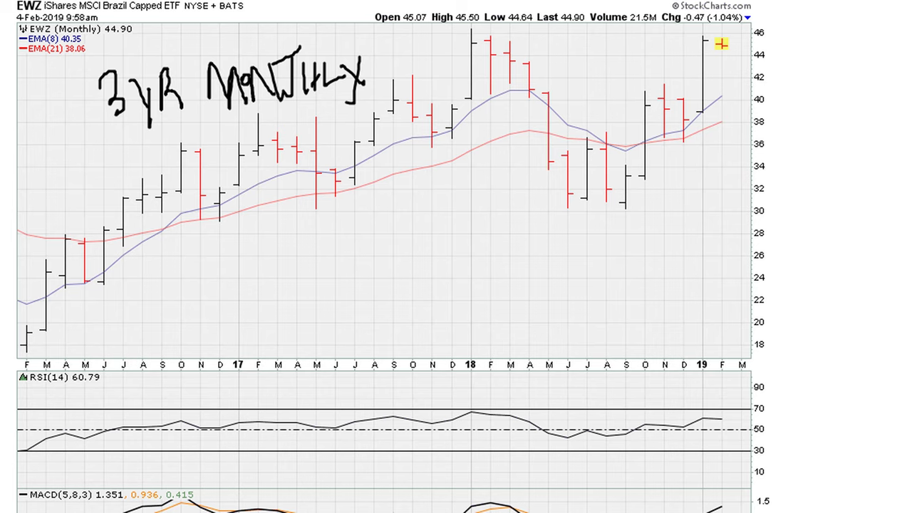
# Box the January 2018 monthly close in blue, label it 45.13, and extend a blue horizontal line from it past the February 2019 bar
pyautogui.moveTo(468, 40); pyautogui.dragTo(484, 48)
pyautogui.moveTo(379, 39)
pyautogui.mouseDown()
pyautogui.moveTo(376, 63)
pyautogui.moveTo(397, 58)
pyautogui.moveTo(396, 78)
pyautogui.mouseUp()
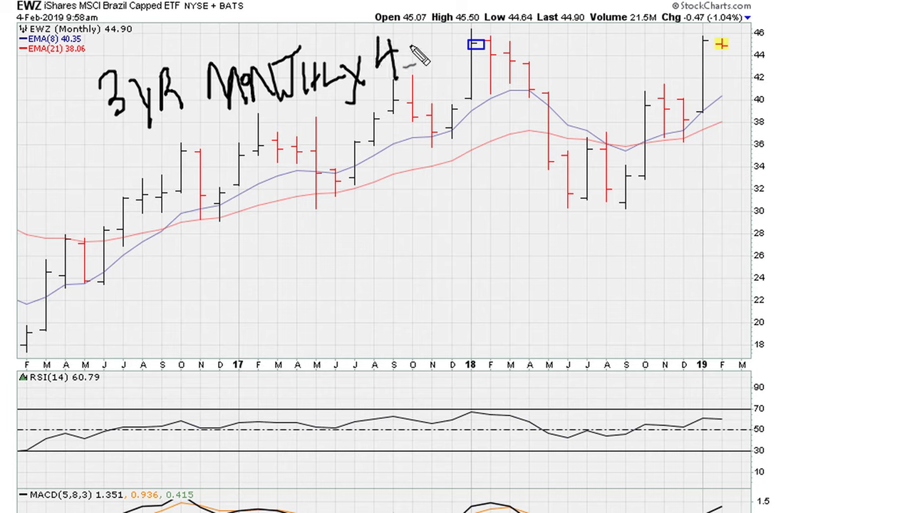
pyautogui.moveTo(413, 43)
pyautogui.mouseDown()
pyautogui.moveTo(417, 57)
pyautogui.moveTo(433, 61)
pyautogui.moveTo(437, 37)
pyautogui.moveTo(456, 54)
pyautogui.moveTo(443, 69)
pyautogui.mouseUp()
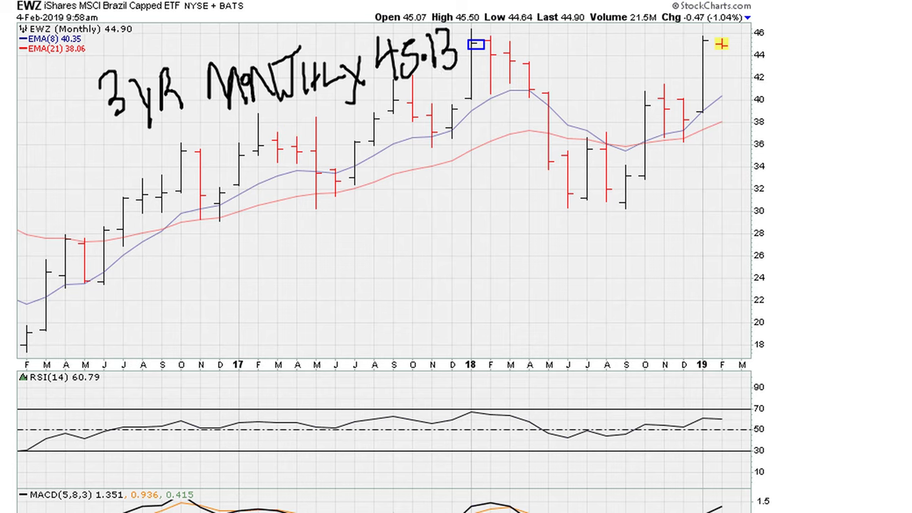
pyautogui.moveTo(472, 37); pyautogui.dragTo(773, 42)
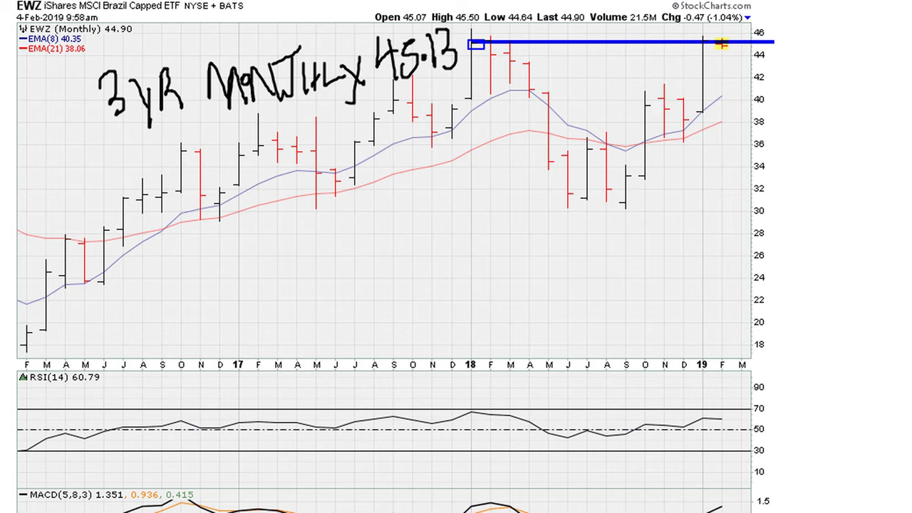
# Mark the February 2019 bar with a magenta X and successive red downward arrows, and clear the annotations
pyautogui.moveTo(721, 32)
pyautogui.mouseDown()
pyautogui.moveTo(747, 42)
pyautogui.moveTo(731, 42)
pyautogui.mouseUp()
pyautogui.moveTo(771, 63)
pyautogui.mouseDown()
pyautogui.moveTo(775, 91)
pyautogui.moveTo(793, 112)
pyautogui.moveTo(814, 227)
pyautogui.mouseUp()
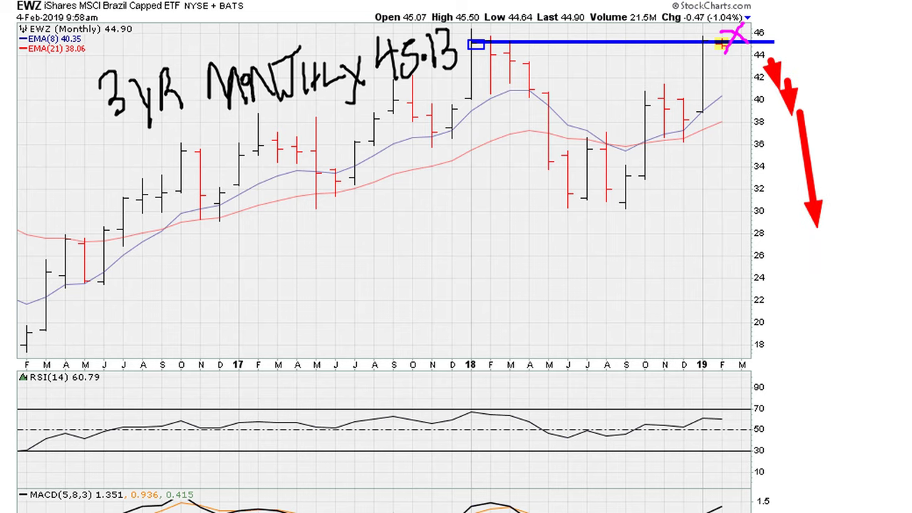
pyautogui.press('Escape')
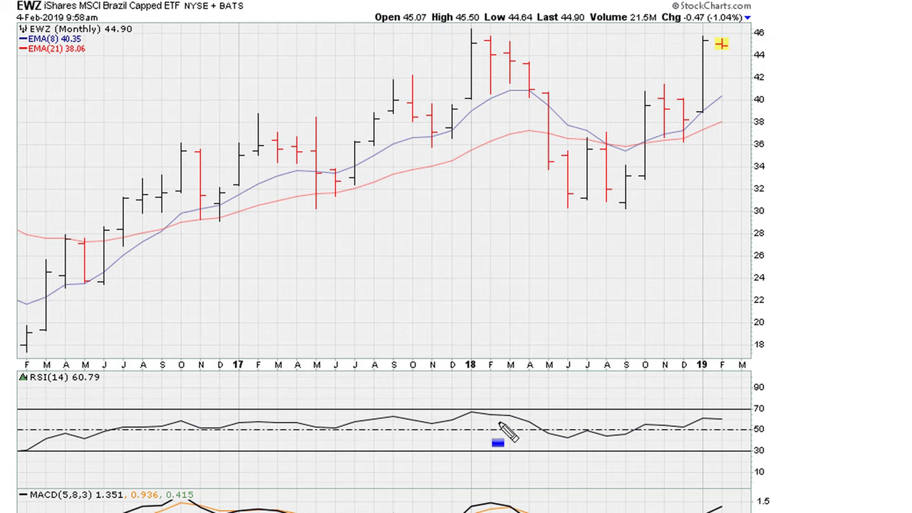
# Box the March 2018 RSI and price area in blue and trace the following price decline with a stepped magenta arrow to mid-2018
pyautogui.moveTo(507, 415)
pyautogui.mouseDown()
pyautogui.moveTo(525, 416)
pyautogui.moveTo(529, 427)
pyautogui.mouseUp()
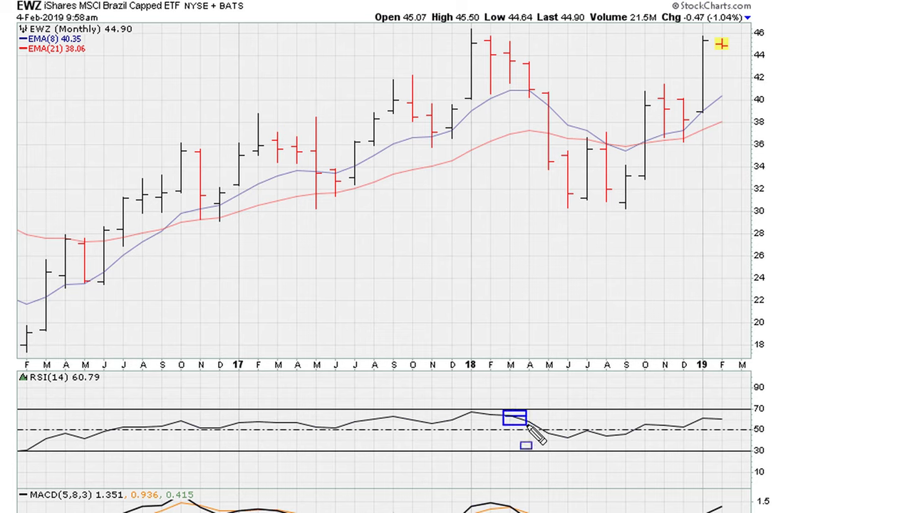
pyautogui.moveTo(489, 40); pyautogui.dragTo(521, 66)
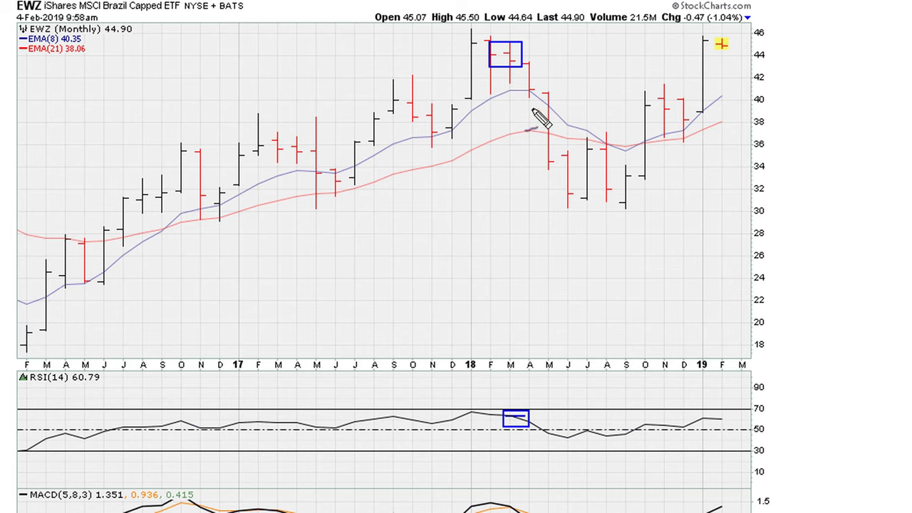
pyautogui.moveTo(492, 75)
pyautogui.mouseDown()
pyautogui.moveTo(515, 81)
pyautogui.moveTo(587, 223)
pyautogui.moveTo(568, 205)
pyautogui.moveTo(596, 194)
pyautogui.mouseUp()
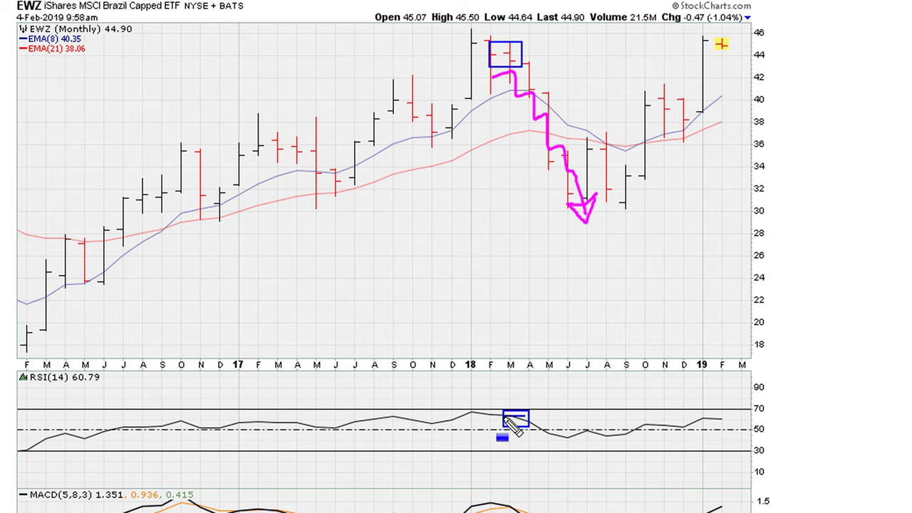
# Extend the blue RSI line past 2019 and add red arrows to the January 2019 RSI peak and downward from the latest price bar
pyautogui.moveTo(751, 417); pyautogui.dragTo(771, 418)
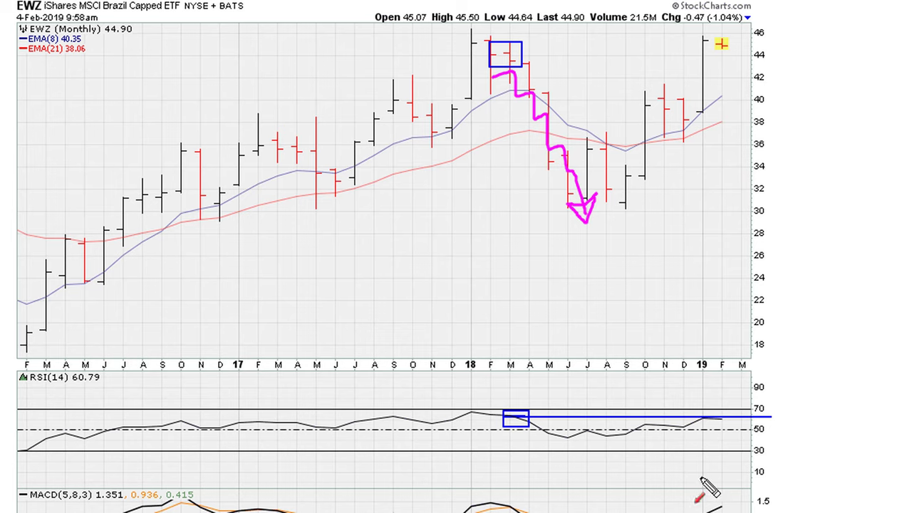
pyautogui.moveTo(690, 385); pyautogui.dragTo(706, 413)
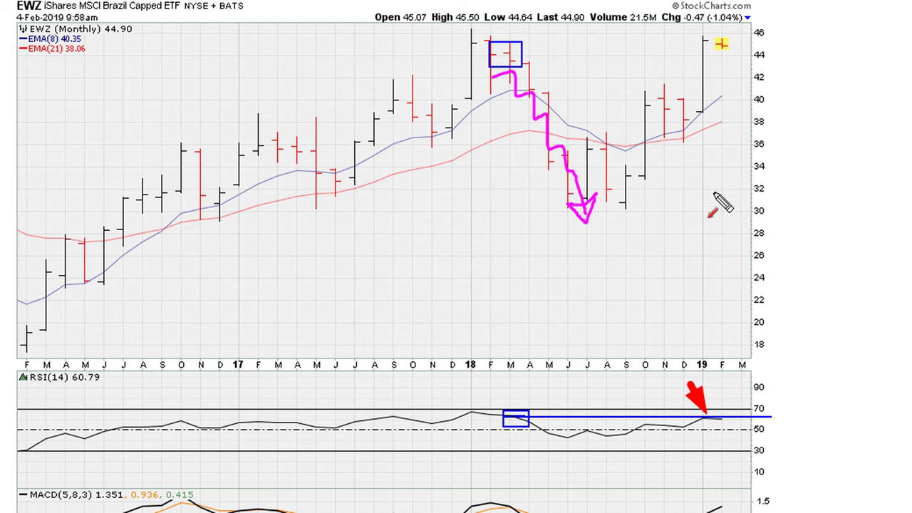
pyautogui.moveTo(734, 72); pyautogui.dragTo(757, 234)
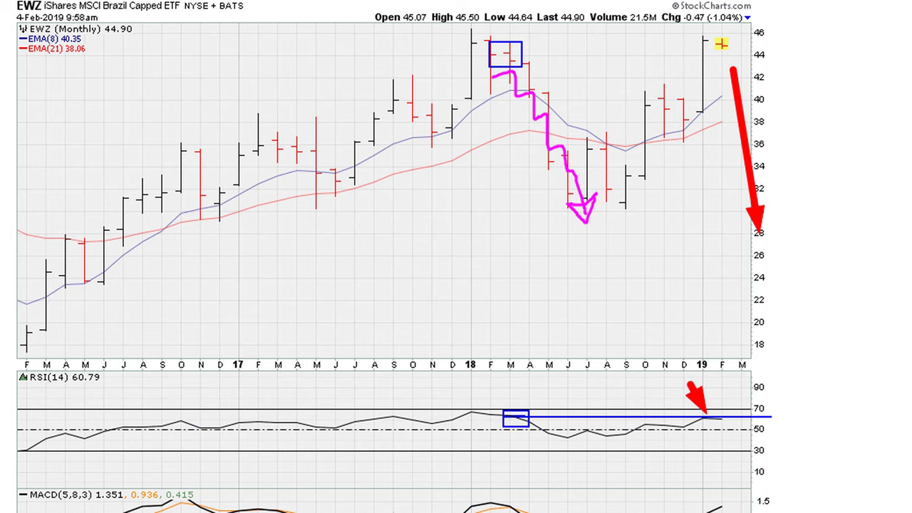
# Box the January 2018 monthly close again and draw a thick grey horizontal resistance line from it past the latest bar
pyautogui.moveTo(466, 37); pyautogui.dragTo(481, 54)
pyautogui.moveTo(464, 37); pyautogui.dragTo(482, 55)
pyautogui.moveTo(465, 41); pyautogui.dragTo(818, 40)
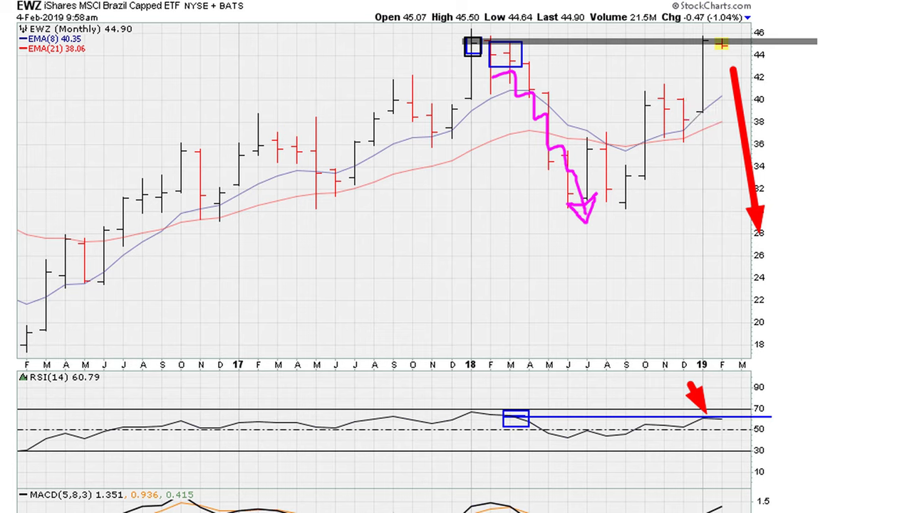
# Draw blue and green upward arrows through the price resistance line and a green upward arrow from the latest RSI reading
pyautogui.moveTo(756, 71)
pyautogui.mouseDown()
pyautogui.moveTo(757, 10)
pyautogui.moveTo(771, 26)
pyautogui.mouseUp()
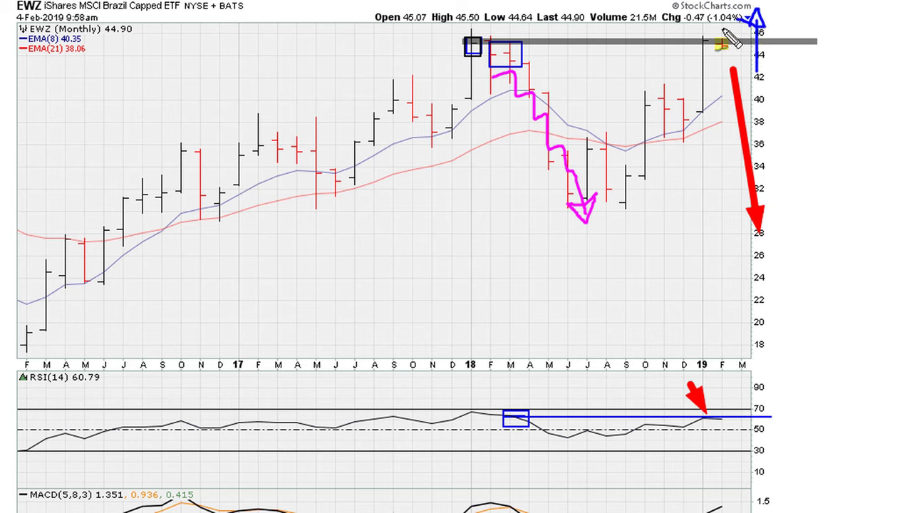
pyautogui.moveTo(753, 73)
pyautogui.mouseDown()
pyautogui.moveTo(752, 8)
pyautogui.moveTo(743, 26)
pyautogui.moveTo(754, 7)
pyautogui.moveTo(766, 30)
pyautogui.mouseUp()
pyautogui.moveTo(720, 420)
pyautogui.mouseDown()
pyautogui.moveTo(738, 368)
pyautogui.moveTo(731, 389)
pyautogui.mouseUp()
pyautogui.moveTo(737, 367); pyautogui.dragTo(745, 389)
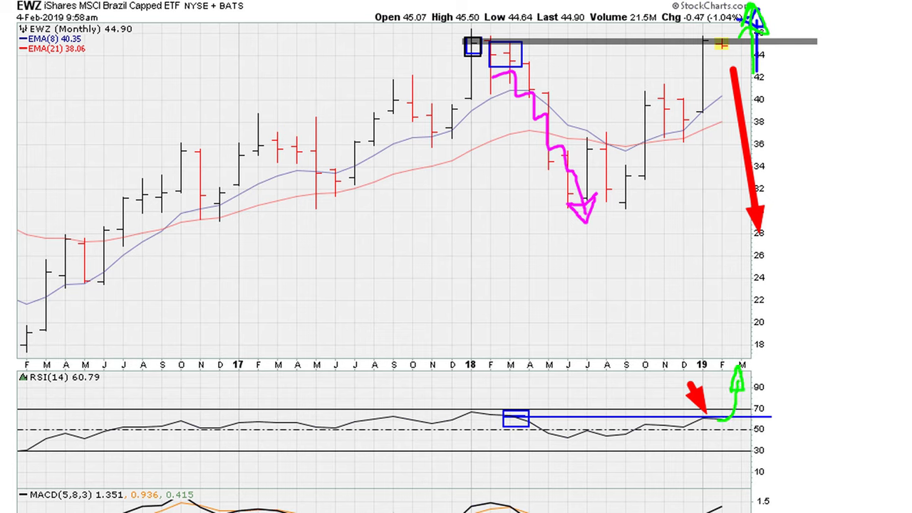
# Handwrite 61.8 in black beside the RSI resistance line and retrace that line with a thicker blue stroke
pyautogui.moveTo(795, 398)
pyautogui.mouseDown()
pyautogui.moveTo(782, 439)
pyautogui.moveTo(785, 426)
pyautogui.moveTo(805, 435)
pyautogui.moveTo(816, 413)
pyautogui.moveTo(825, 421)
pyautogui.moveTo(832, 386)
pyautogui.mouseUp()
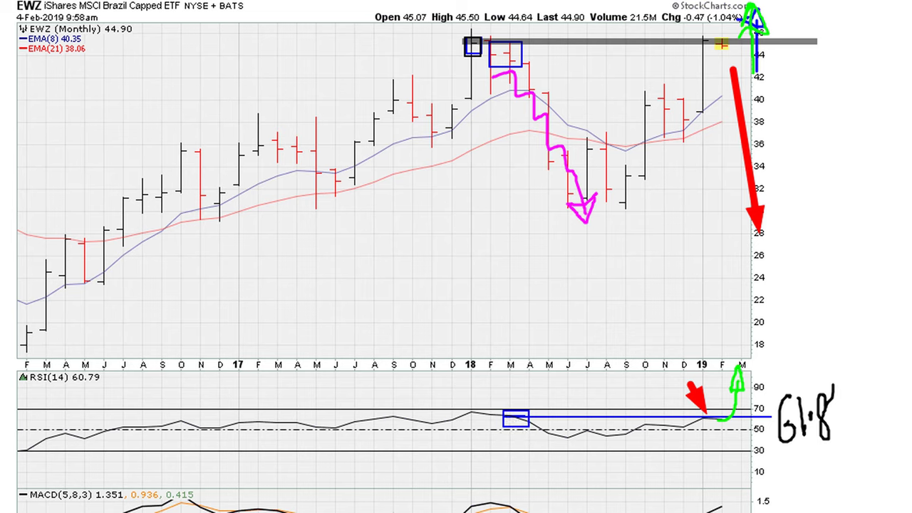
pyautogui.moveTo(514, 415); pyautogui.dragTo(775, 420)
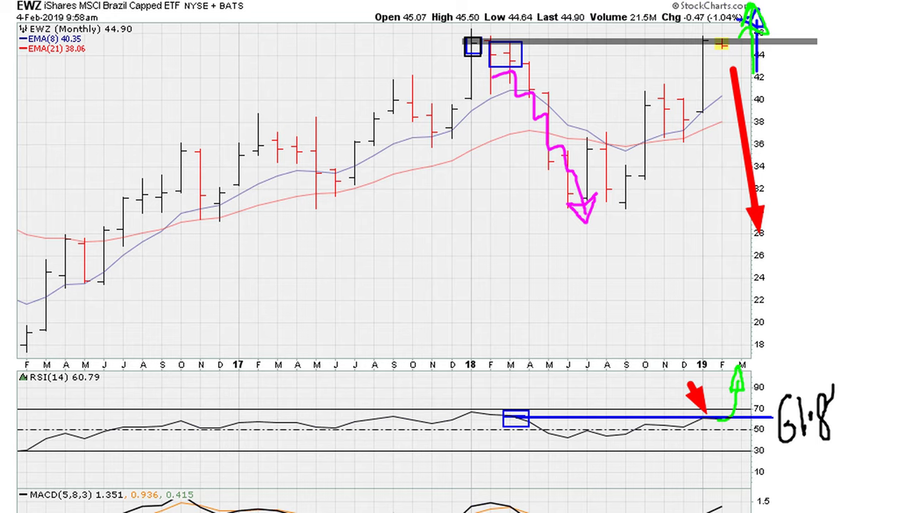
# Move to the 2000–2019 monthly chart and draw a red RSI downtrend line from the boxed 2007 peak, boxing the 2018 touch and arrowing the 2019 one
pyautogui.press('Escape')
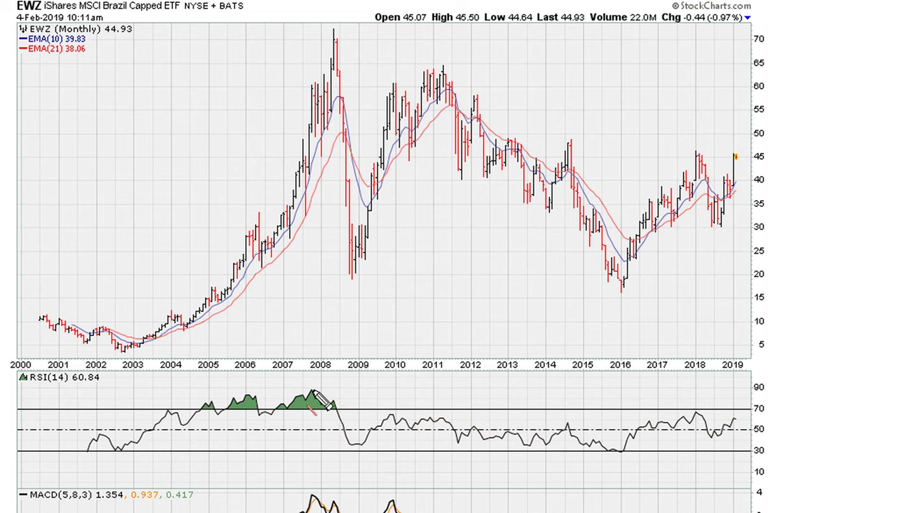
pyautogui.moveTo(311, 389)
pyautogui.mouseDown()
pyautogui.moveTo(682, 413)
pyautogui.moveTo(307, 386)
pyautogui.mouseUp()
pyautogui.moveTo(311, 391)
pyautogui.mouseDown()
pyautogui.moveTo(694, 403)
pyautogui.moveTo(740, 426)
pyautogui.moveTo(753, 419)
pyautogui.mouseUp()
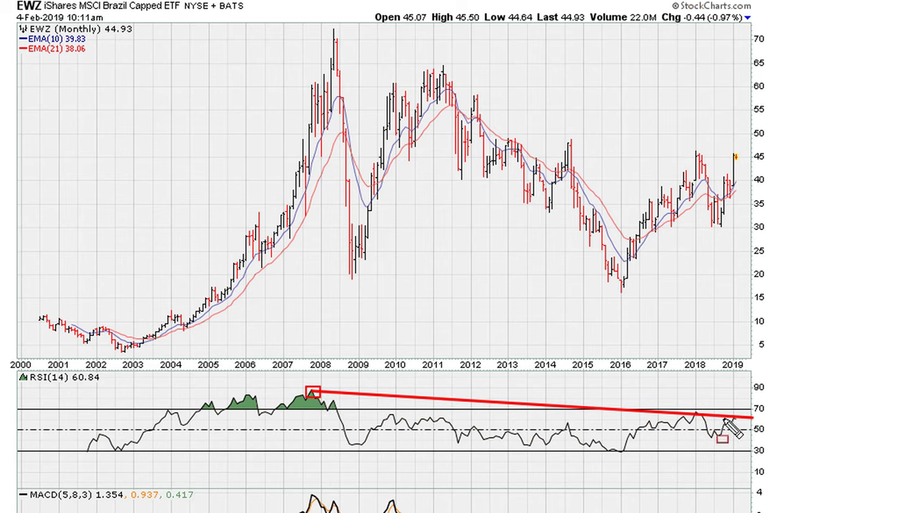
pyautogui.moveTo(691, 410); pyautogui.dragTo(706, 420)
pyautogui.moveTo(742, 380); pyautogui.dragTo(738, 414)
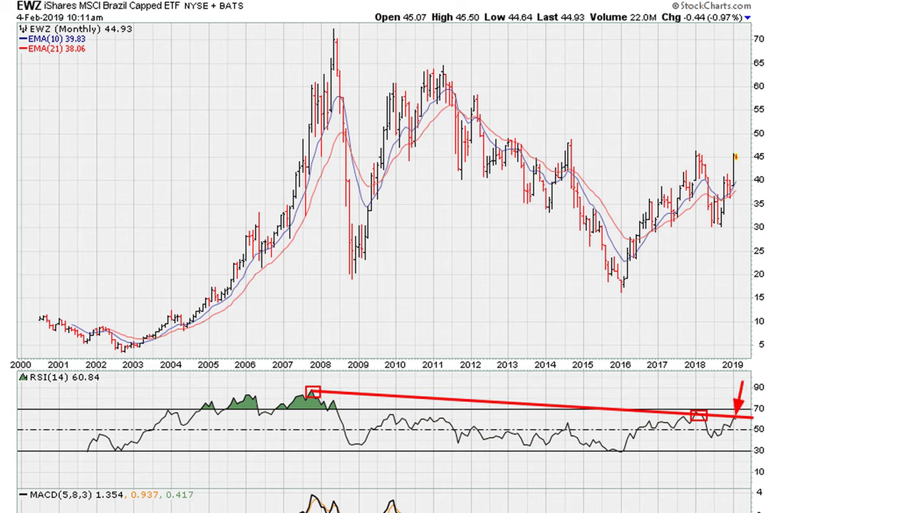